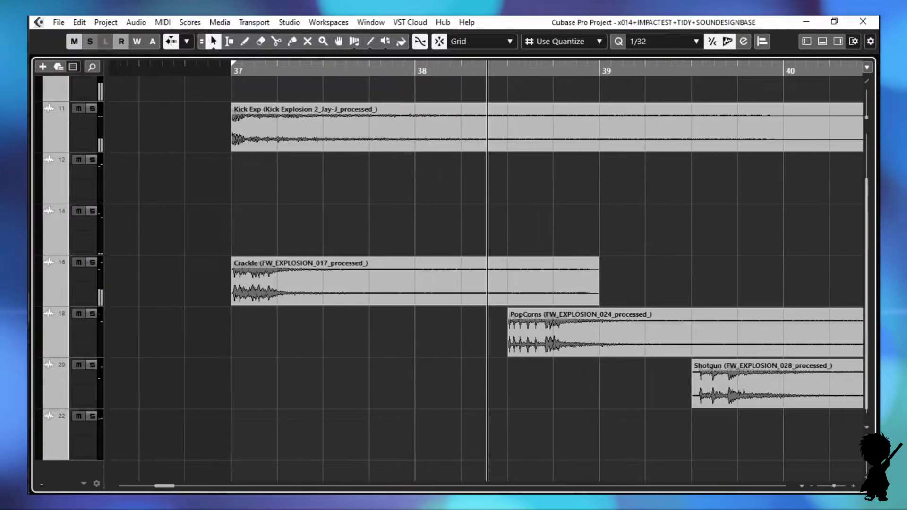
Step: Stop playback and open the MixConsole to review the explosion channels' panning and levels
key(space)
key(F3)
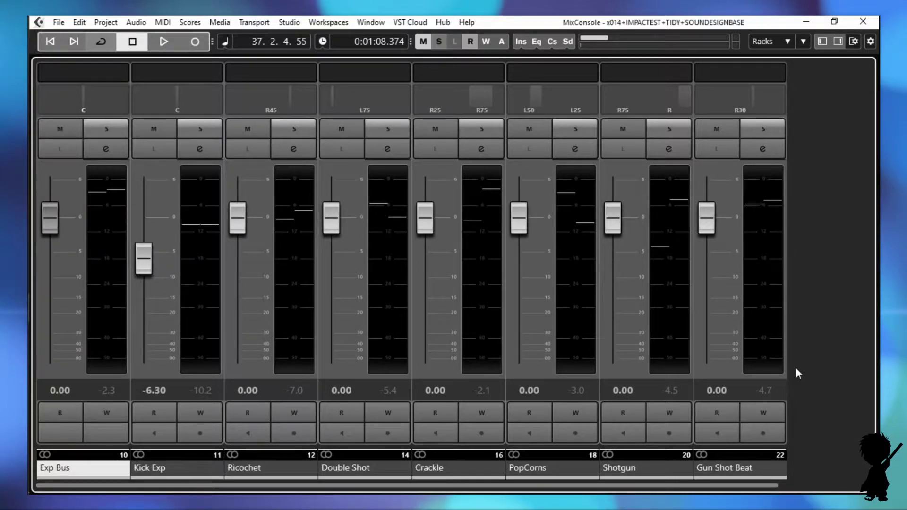
mouse_move(745, 104)
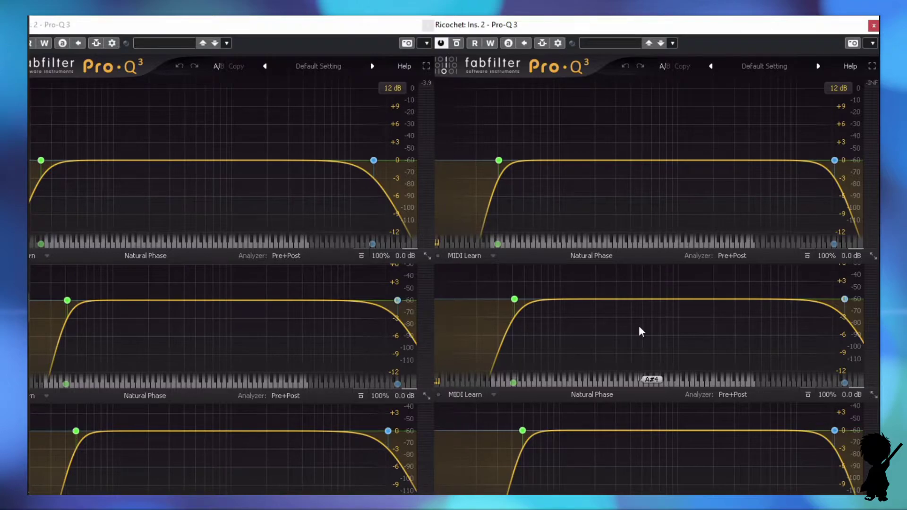
Step: Examine the low-cut and high-cut frequencies and slopes in the channels' Pro-Q 3 equalizers and play back the result
mouse_move(502, 162)
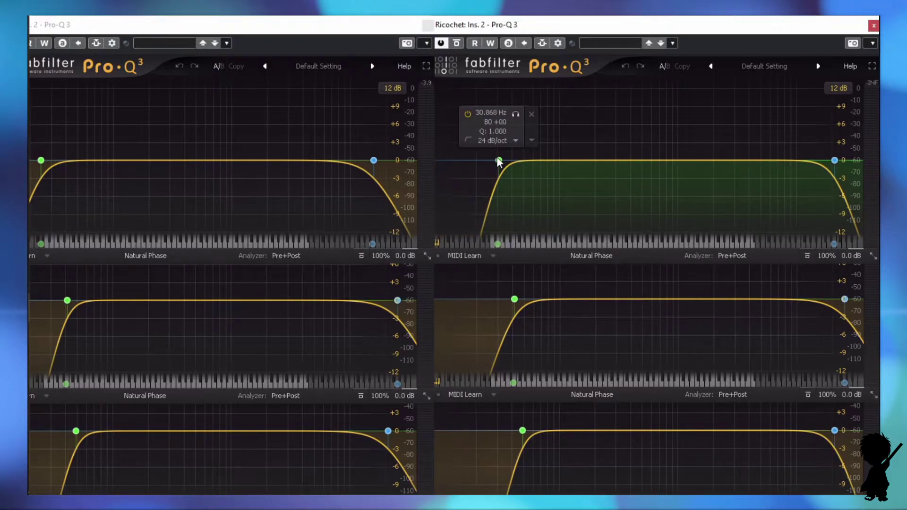
click(239, 348)
mouse_move(68, 301)
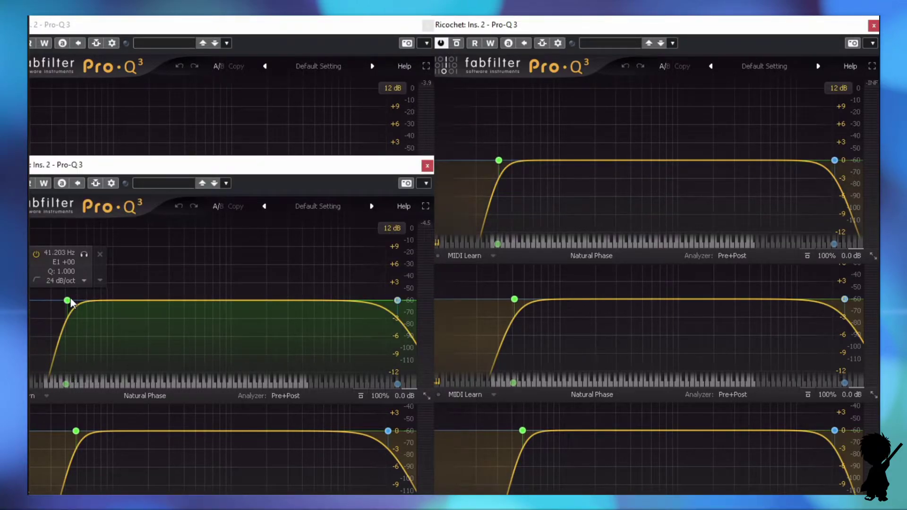
click(567, 469)
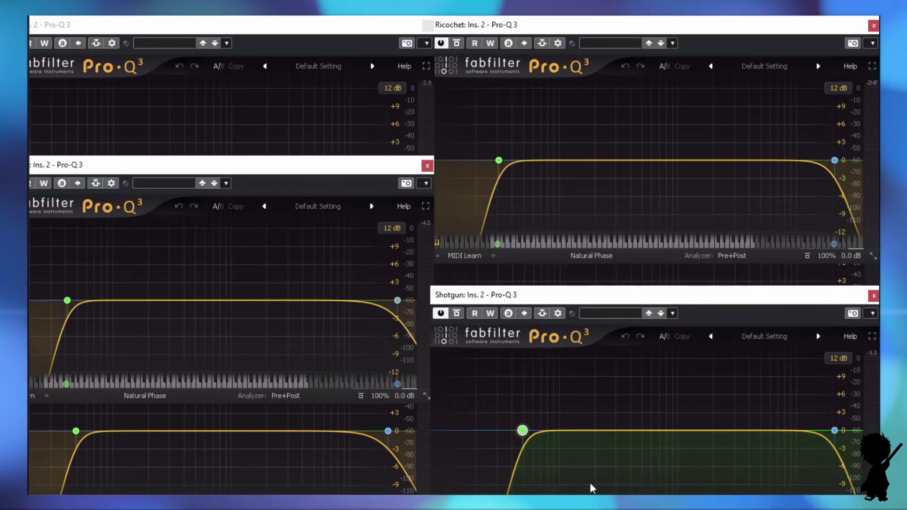
click(204, 62)
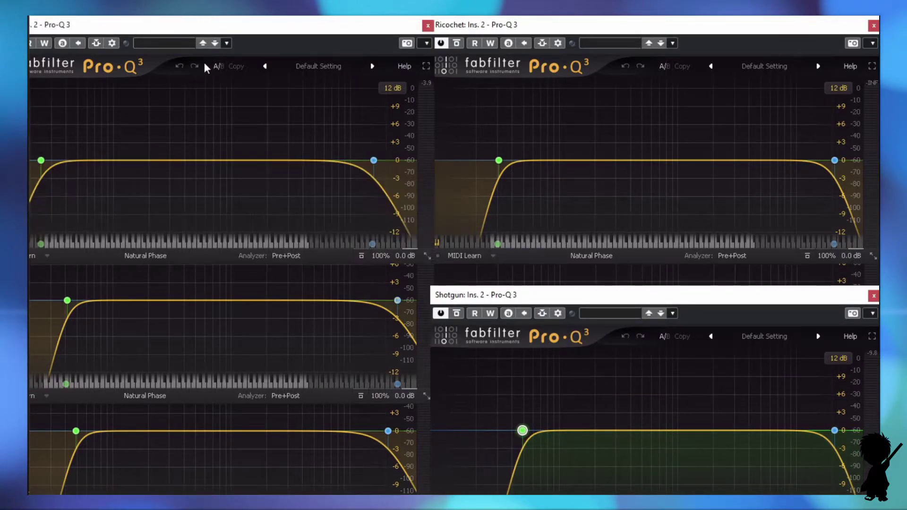
mouse_move(372, 223)
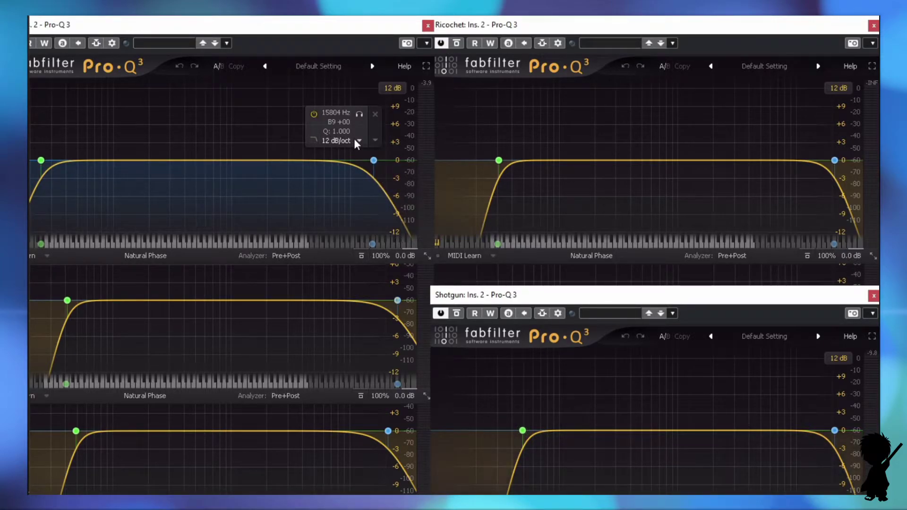
click(569, 277)
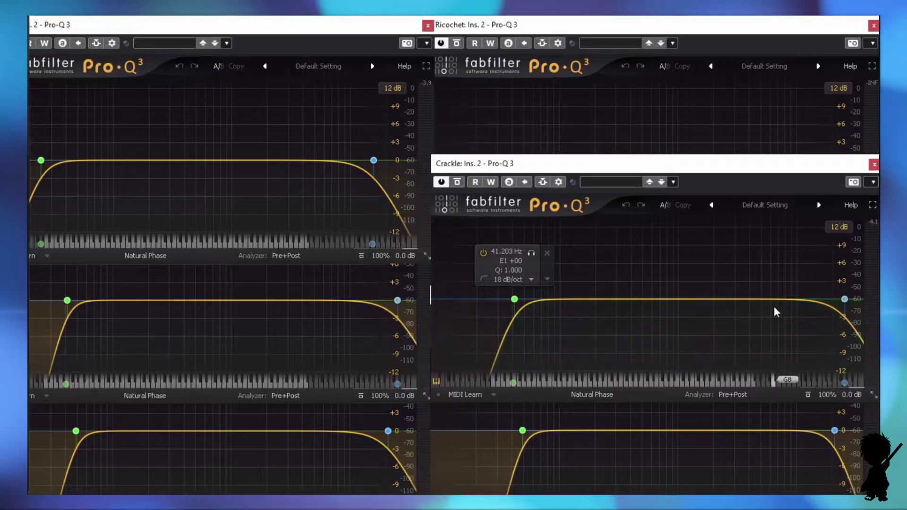
mouse_move(844, 302)
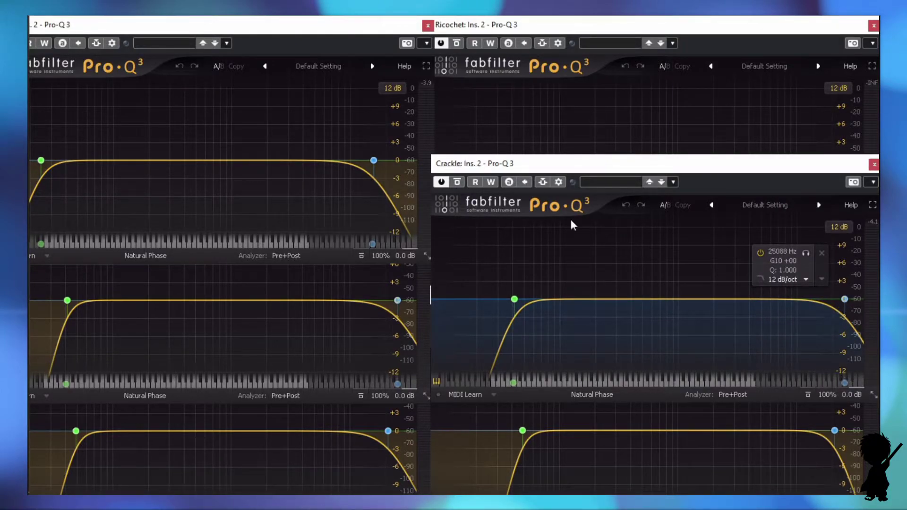
click(303, 465)
mouse_move(388, 432)
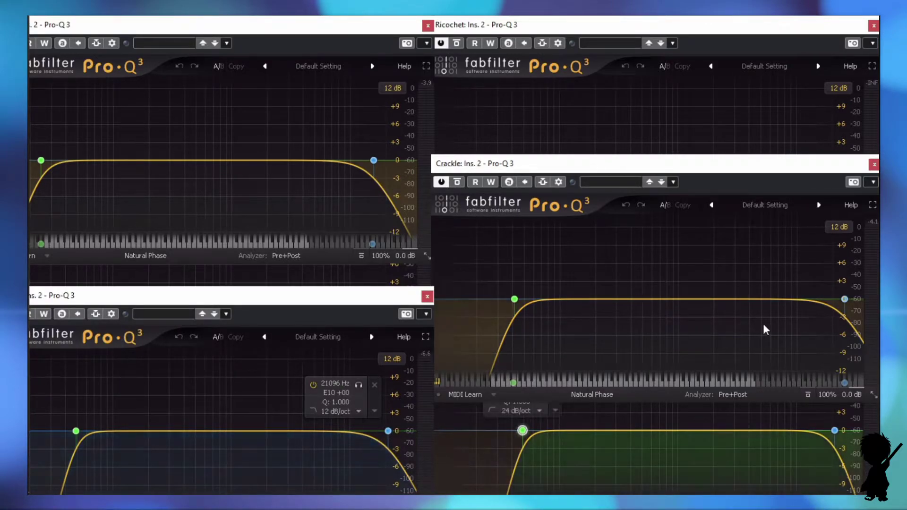
click(637, 468)
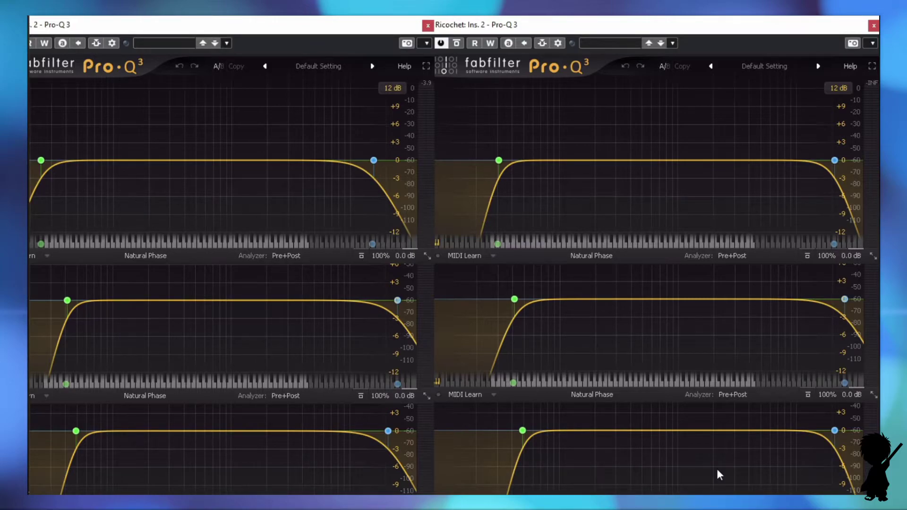
key(space)
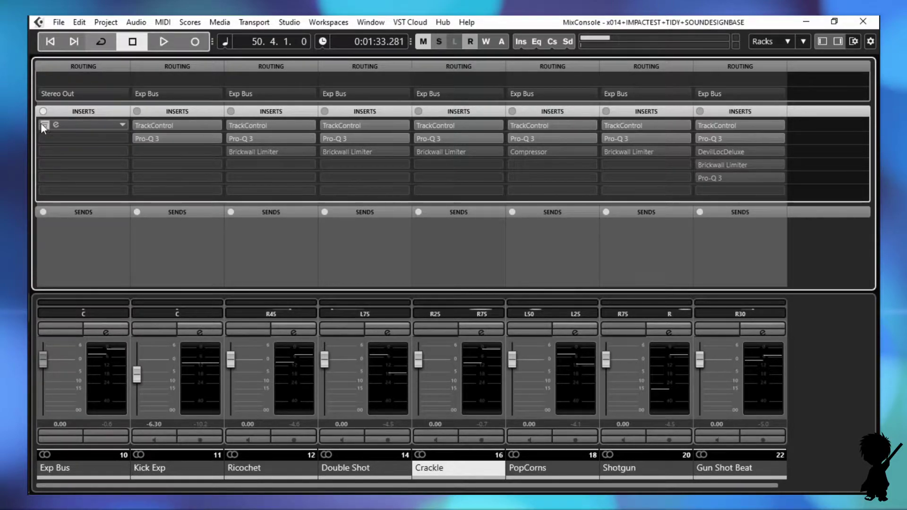
Step: Check the level meters of the Kick Exp, Ricochet, Double Shot, Crackle, PopCorns and Shotgun channels one after another
click(199, 392)
click(288, 383)
click(388, 378)
click(477, 387)
click(548, 384)
click(652, 385)
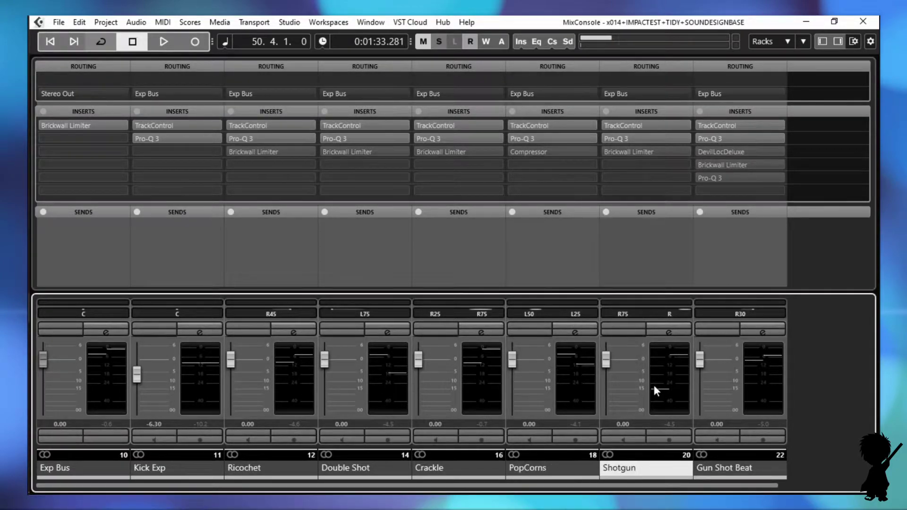
Step: Examine Ricochet's Brickwall Limiter and PopCorns' Compressor settings side by side and close both plug-in windows
click(245, 151)
drag(540, 179, 178, 228)
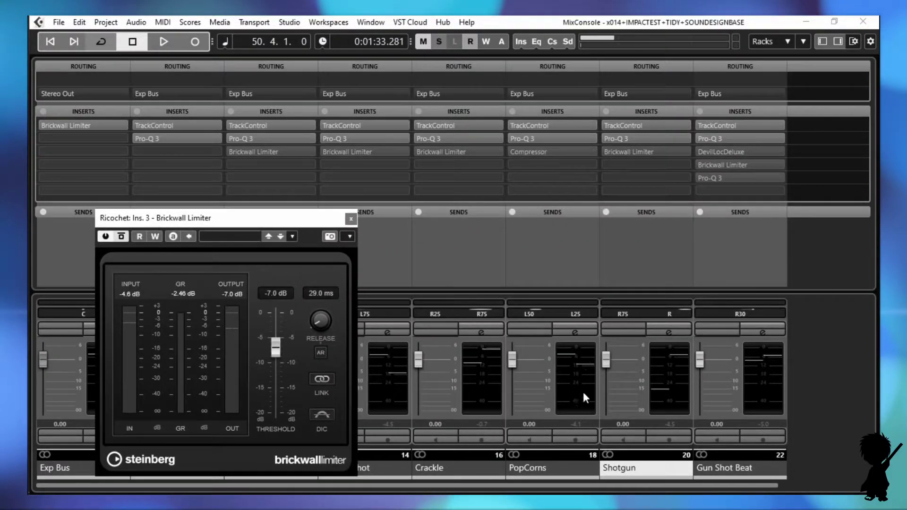
click(525, 151)
drag(285, 146, 651, 235)
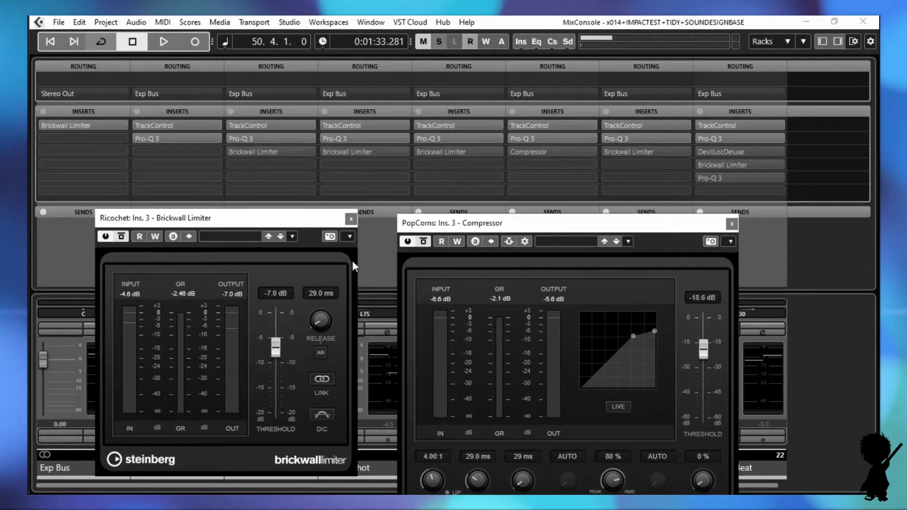
drag(203, 215, 498, 236)
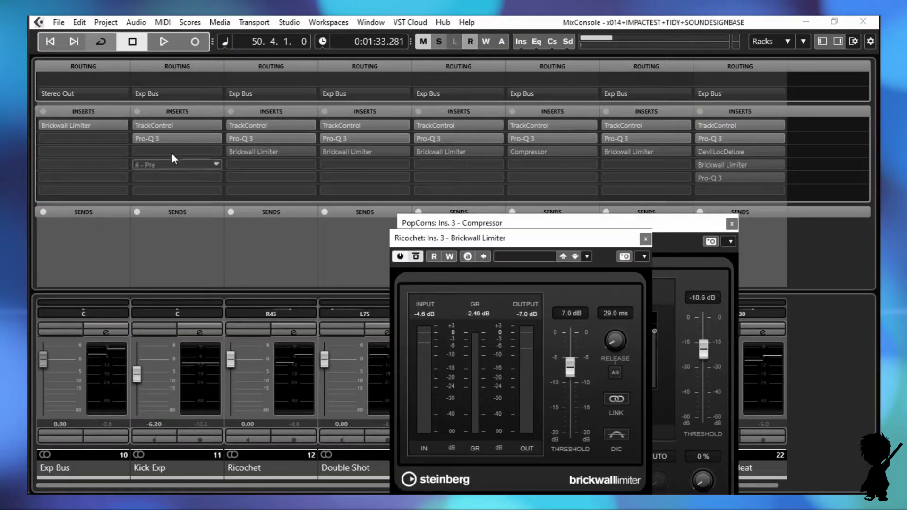
drag(178, 181, 185, 177)
drag(459, 237, 146, 191)
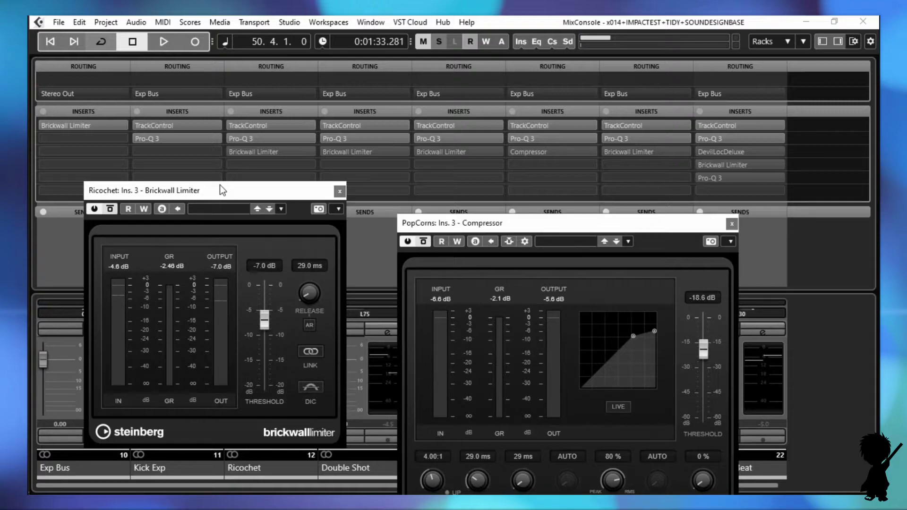
key(Escape)
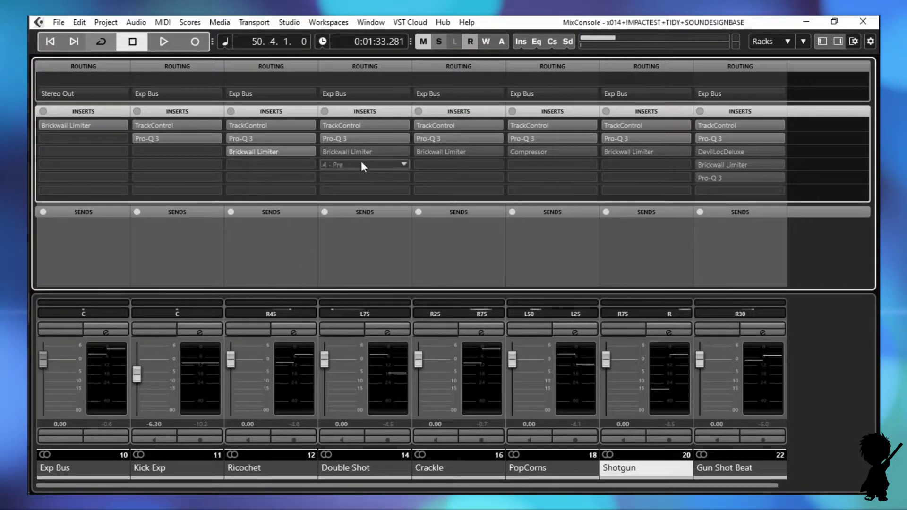
Step: Activate the Brickwall Limiter inserts on Double Shot, Crackle and Gun Shot Beat, and the Compressor insert on PopCorns
click(325, 149)
click(418, 149)
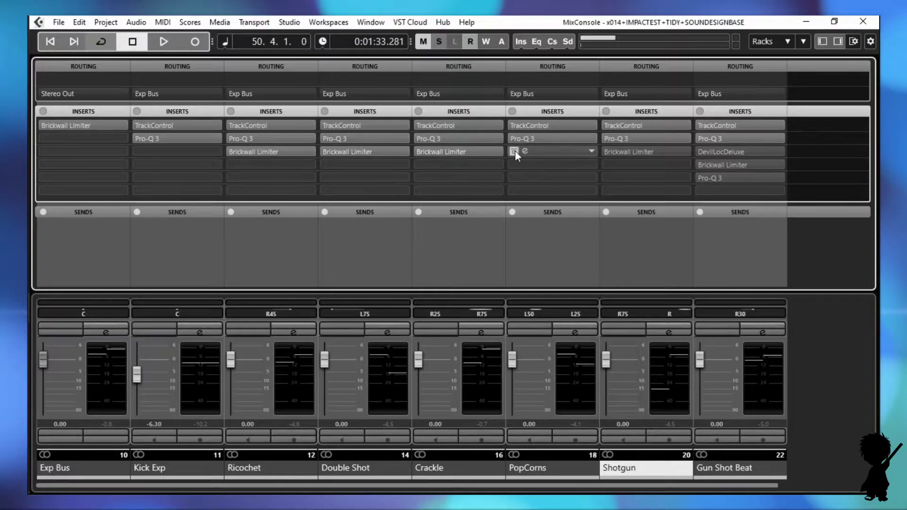
click(514, 151)
click(700, 164)
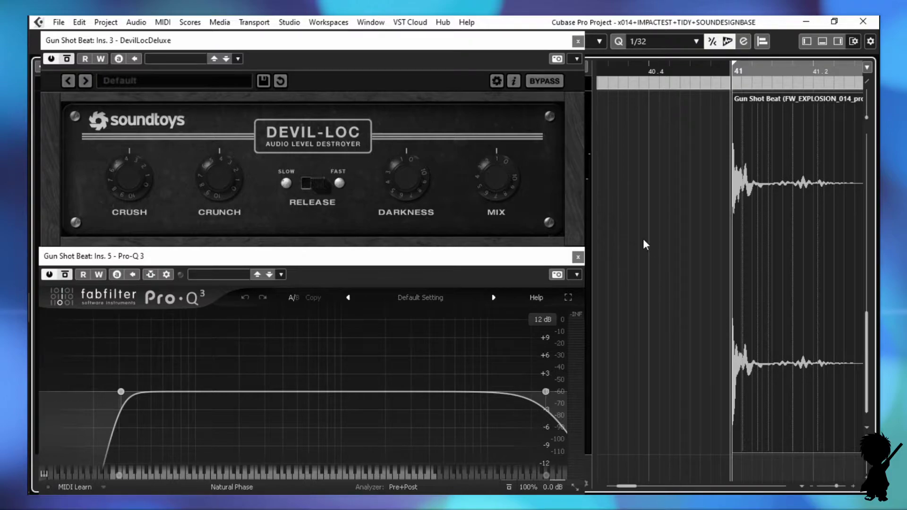
Step: Play back the Gun Shot Beat event at bar 41 to audition its DevilLoc Deluxe and Pro-Q 3 inserts
key(space)
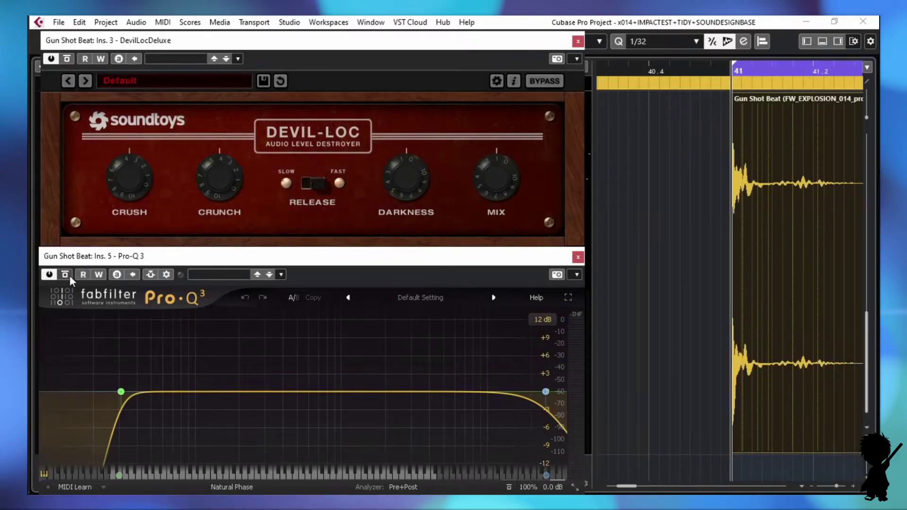
click(615, 321)
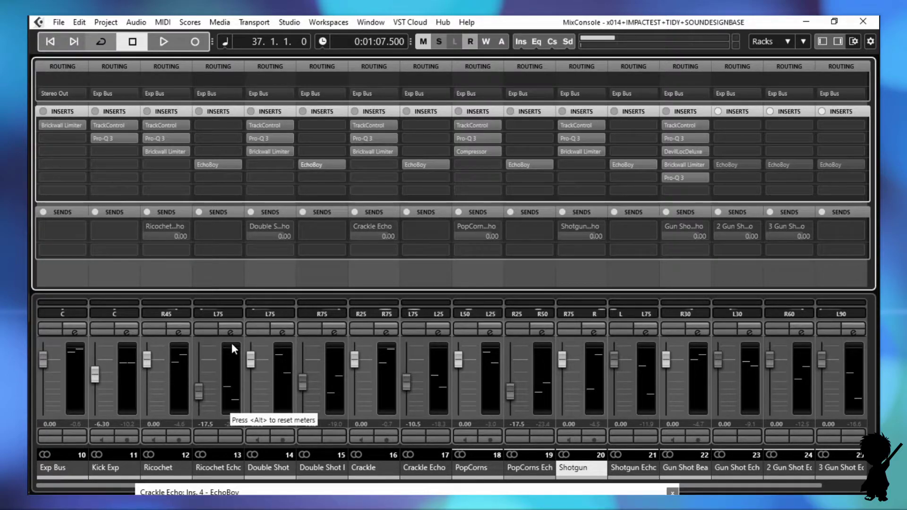
Step: Go through the source channels Ricochet, Double Shot, Crackle, PopCorns, Shotgun and Kick Exp to review their echo sends
click(154, 477)
click(265, 468)
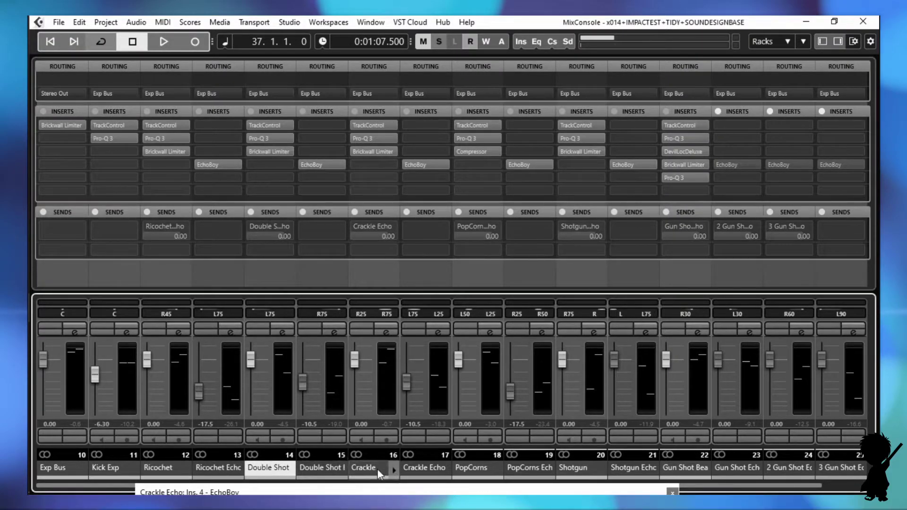
click(369, 467)
click(461, 466)
click(574, 470)
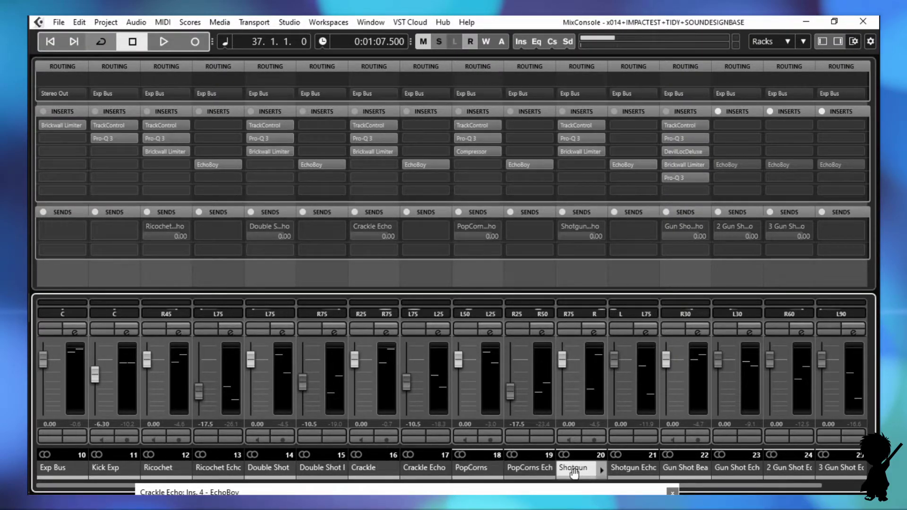
click(116, 470)
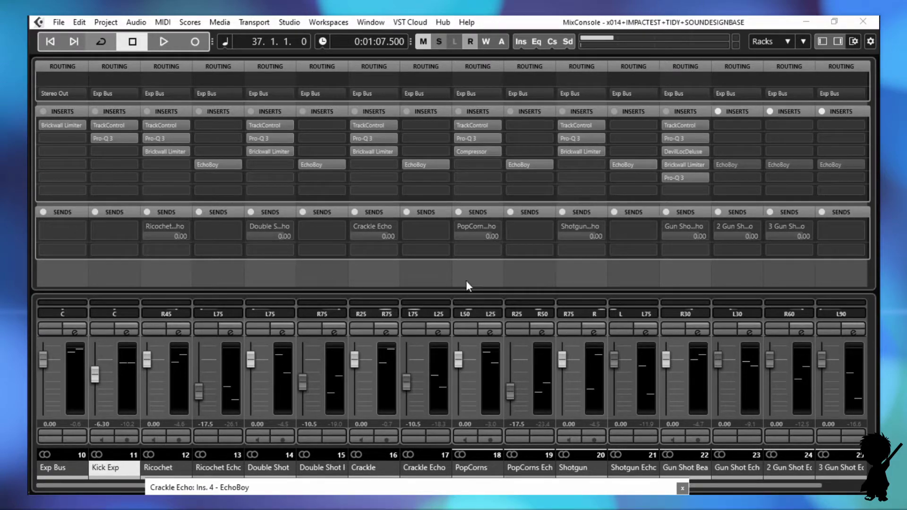
Step: Examine the Crackle Echo channel's EchoBoy settings, including the Tweak and Style Edit controls, and close the plug-in window
drag(465, 491, 466, 213)
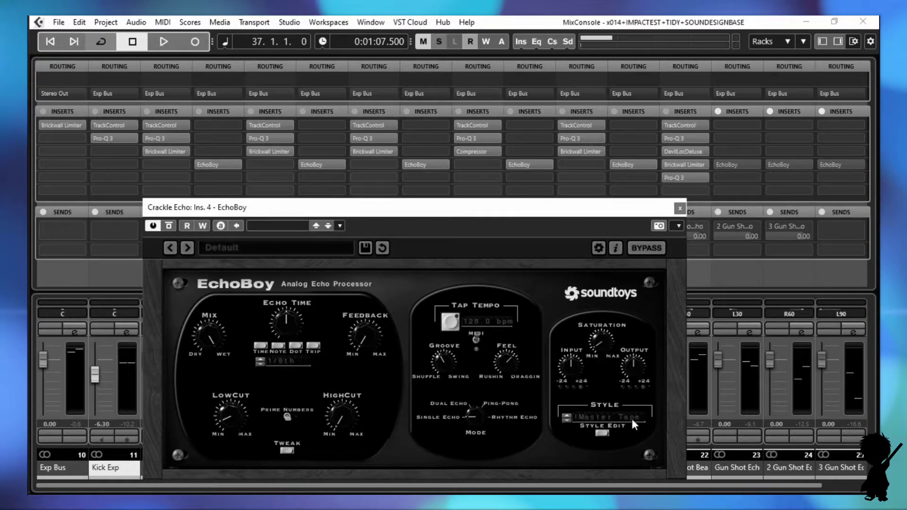
drag(508, 207, 517, 160)
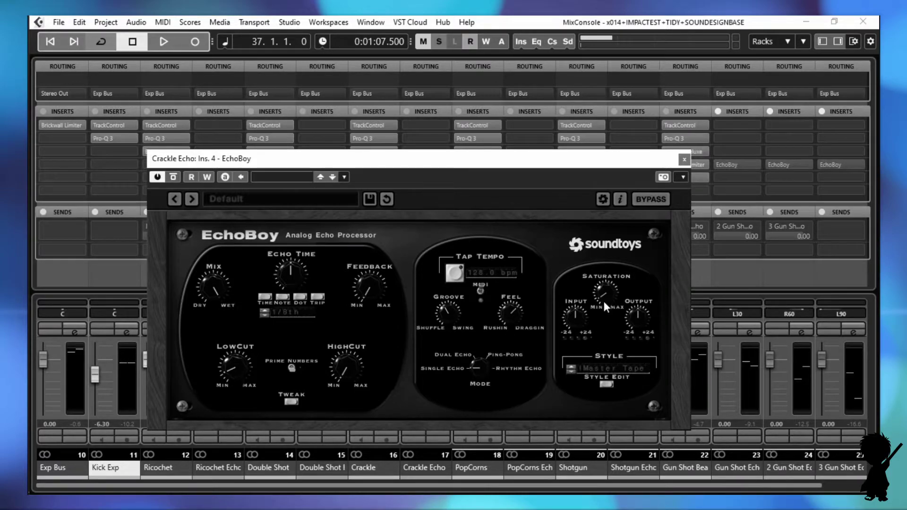
click(291, 402)
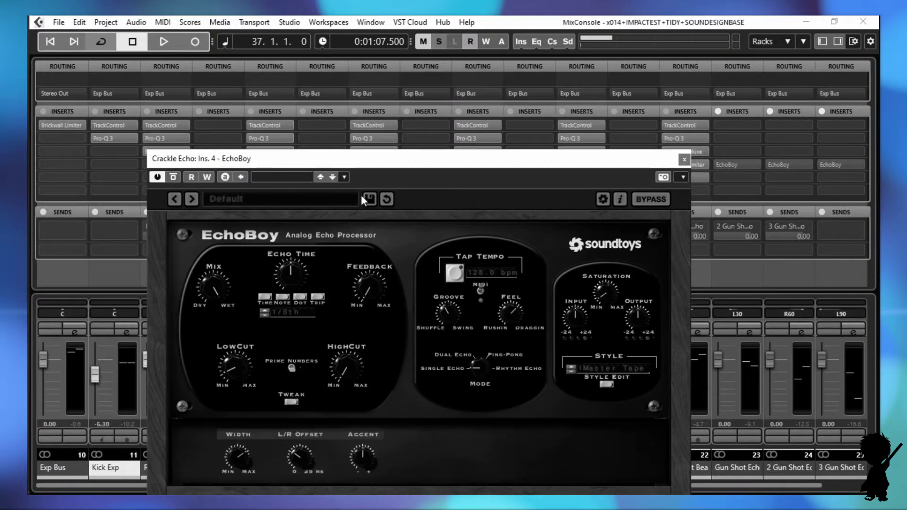
click(610, 385)
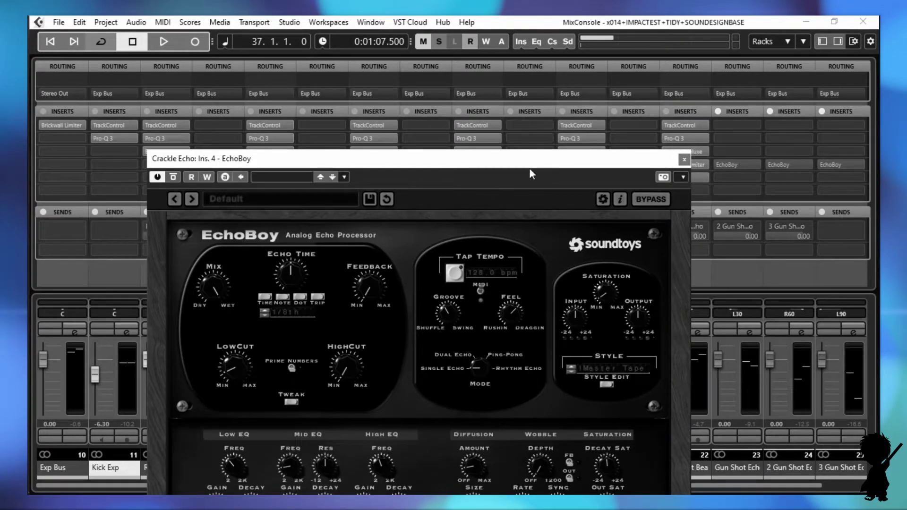
drag(529, 165, 525, 60)
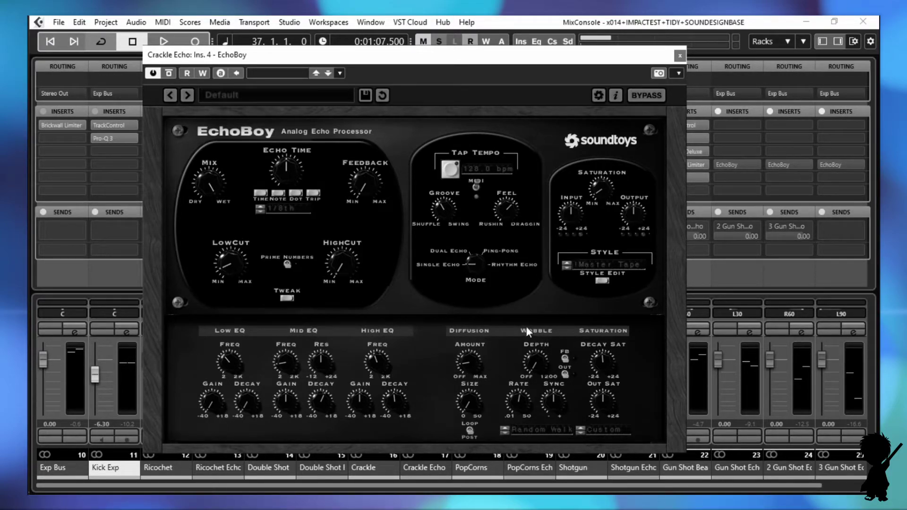
key(ctrl+w)
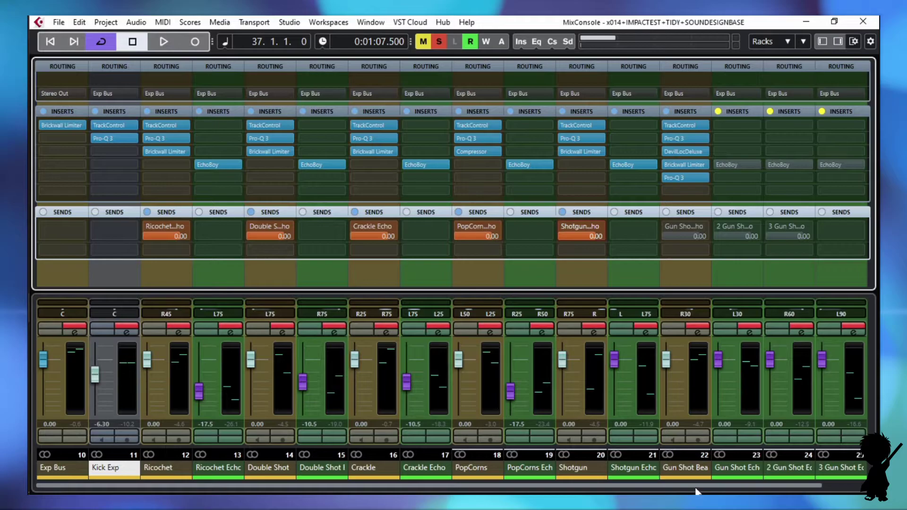
Step: Leave the MixConsole and play back the explosion arrangement with the echo sends active
key(F3)
key(space)
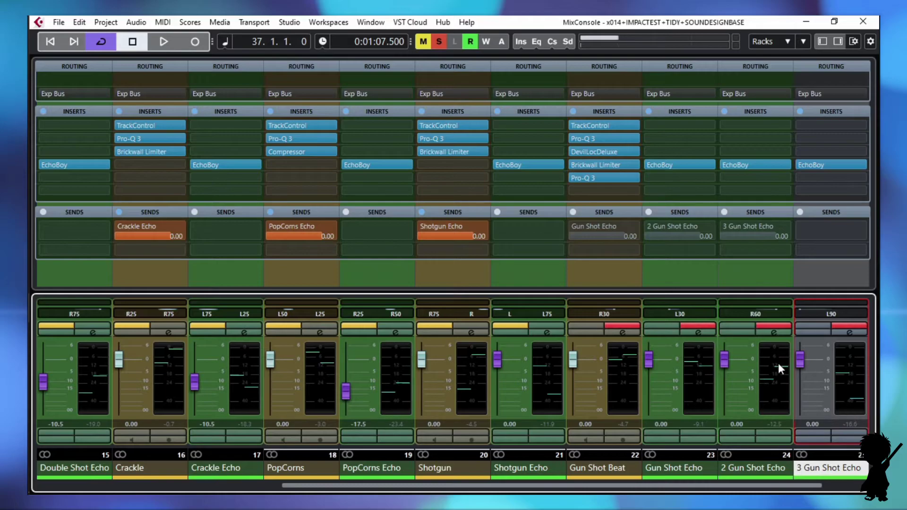
Step: Examine the EchoBoy settings on the Gun Shot Echo, 2 Gun Shot Echo and 3 Gun Shot Echo channels
click(662, 163)
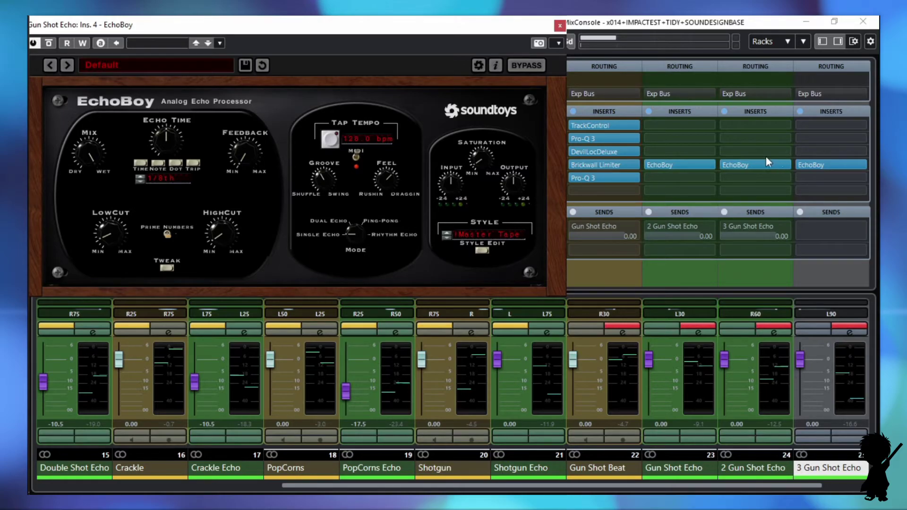
click(738, 166)
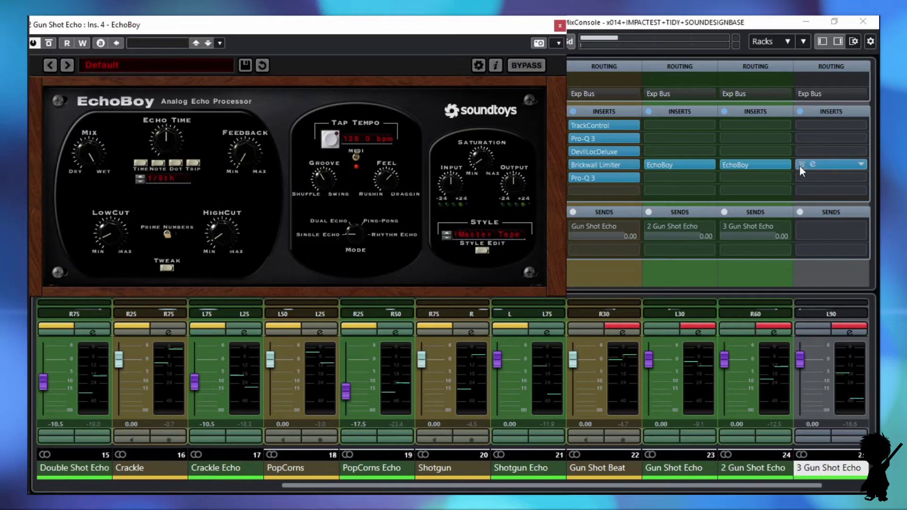
click(812, 166)
click(812, 165)
Step: Enable the chained echo sends on the Gun Shot Beat, Gun Shot Echo and 2 Gun Shot Echo channels
click(572, 225)
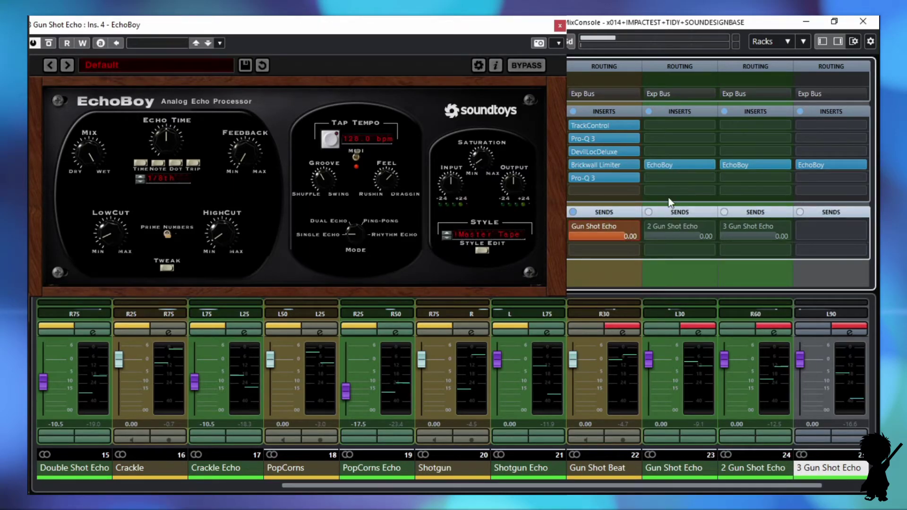
click(650, 226)
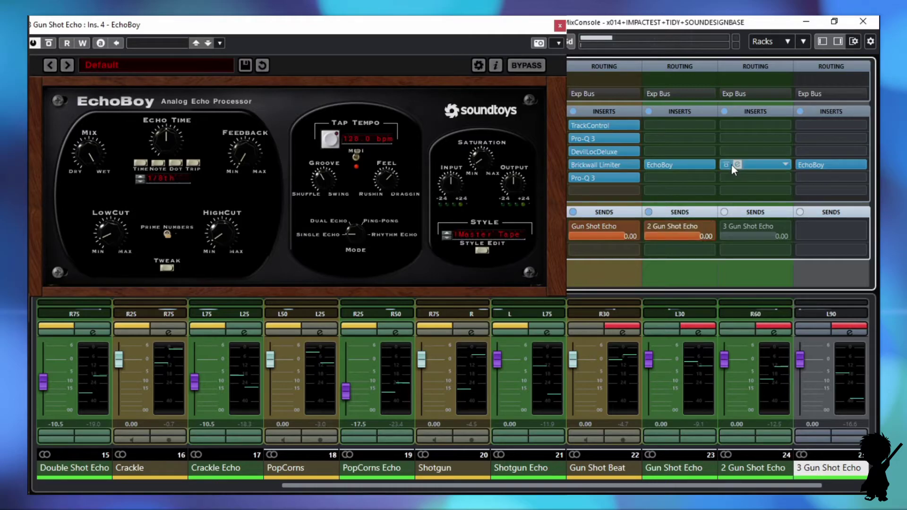
click(726, 224)
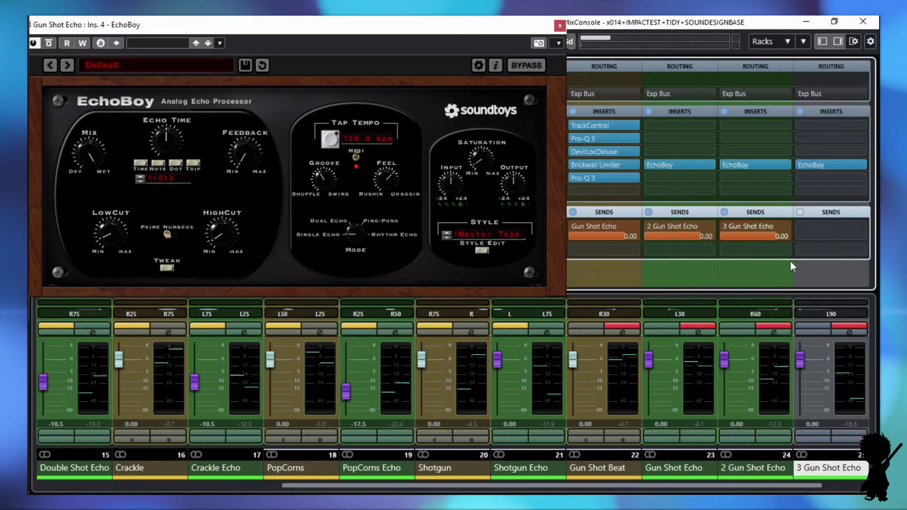
mouse_move(807, 239)
Step: Try a higher Feedback amount in the 3 Gun Shot Echo channel's EchoBoy
click(251, 152)
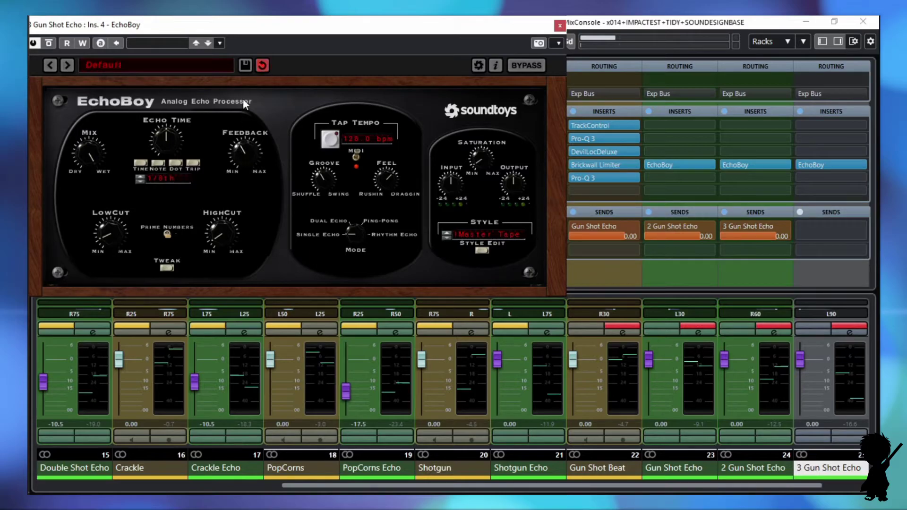
click(654, 279)
Step: Switch the three chained gun shot echo sends off and on again to demonstrate the echo chain
click(574, 225)
click(647, 226)
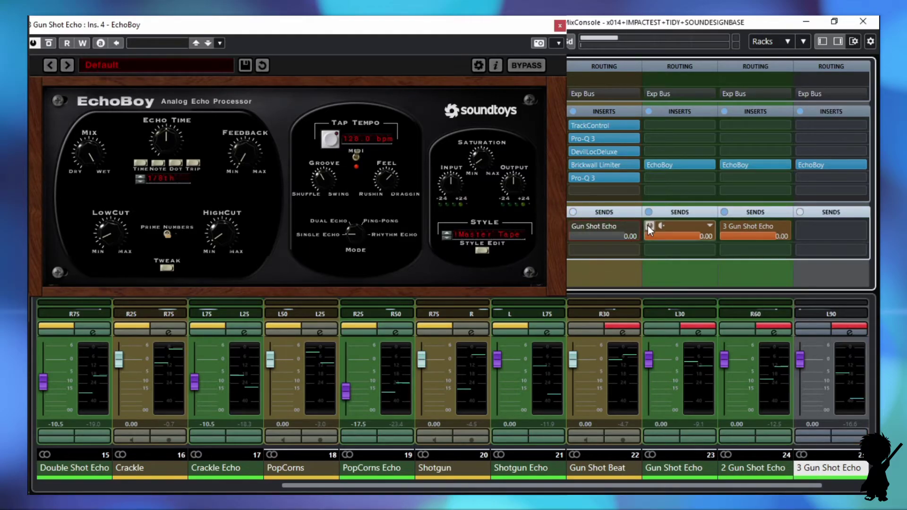
click(723, 226)
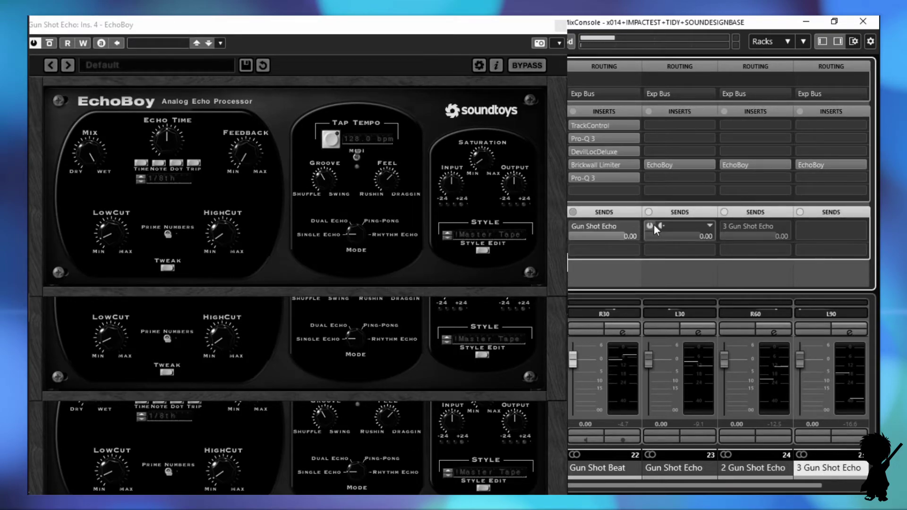
click(725, 225)
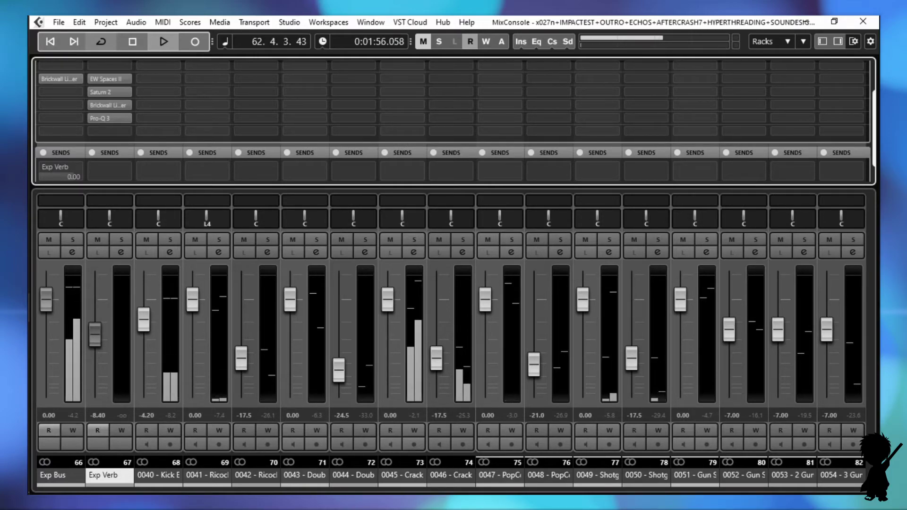
Step: Open EW Spaces II on the Exp Verb channel and play back the explosion with Exp Bus's Exp Verb send enabled
key(space)
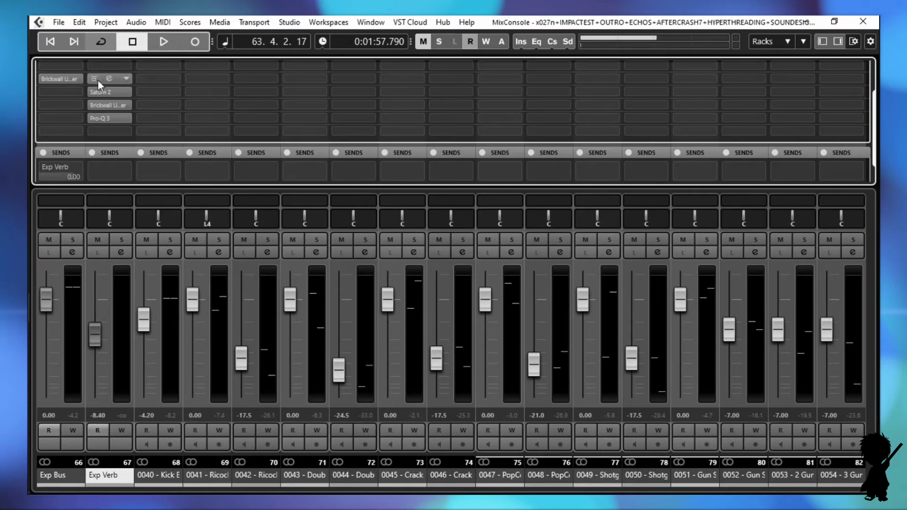
click(111, 79)
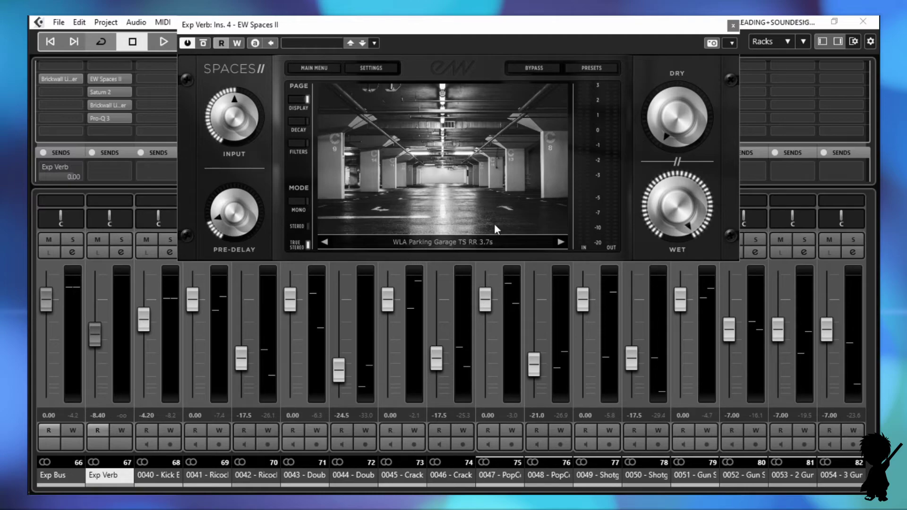
mouse_move(45, 169)
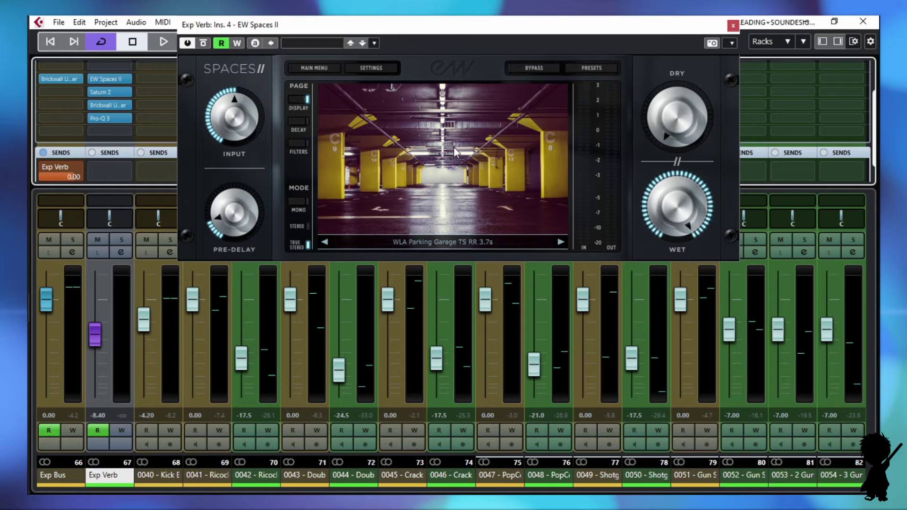
key(space)
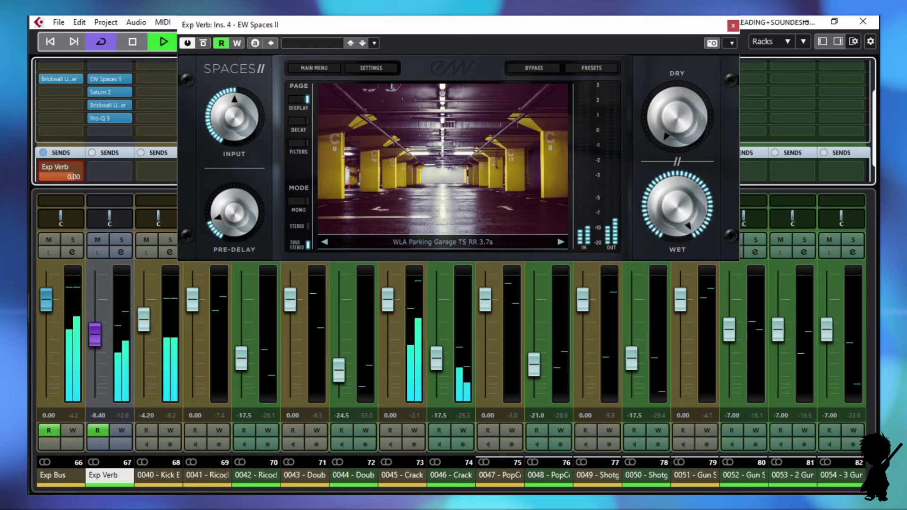